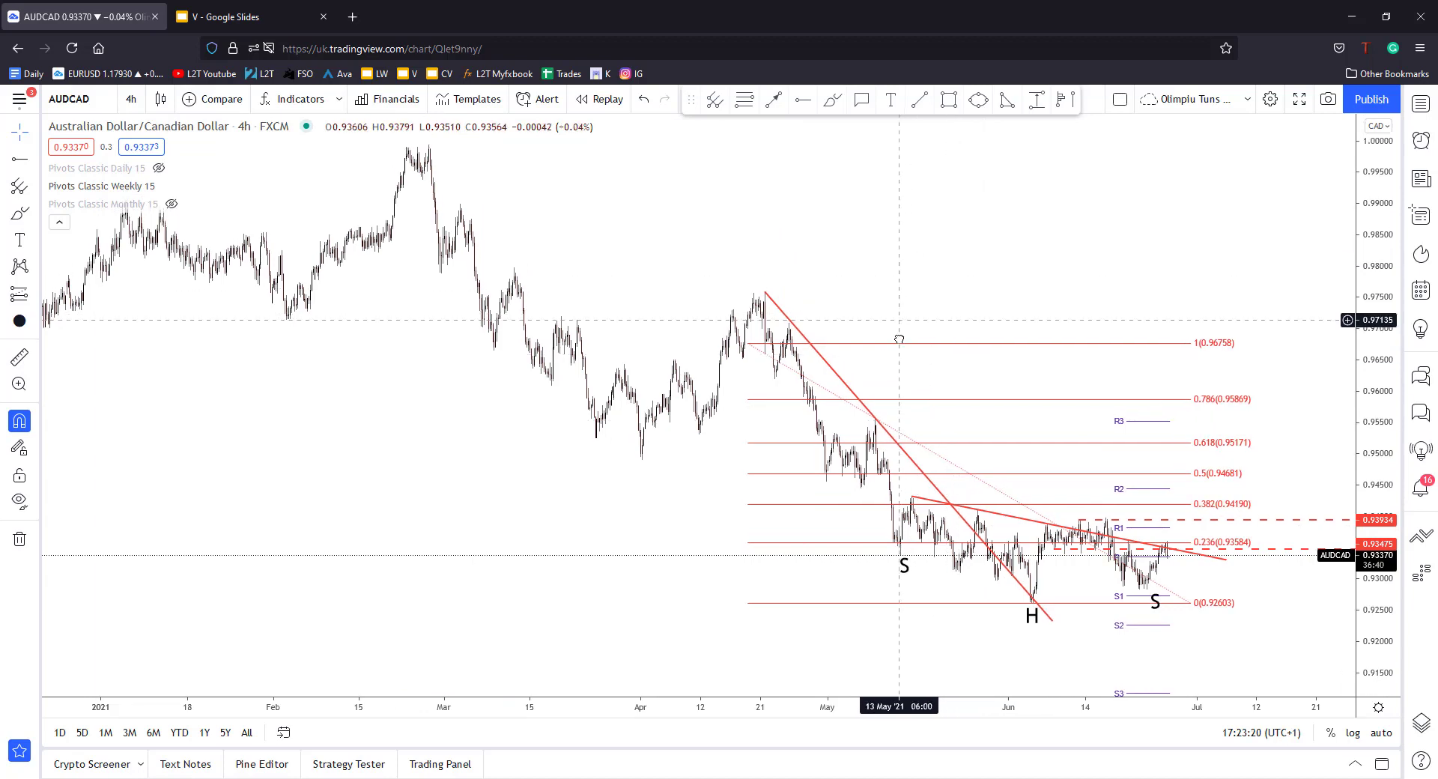
- Pick the Trend Line tool with Alt+T to start a line at the late-February high
{"action": "key", "text": "alt+t"}
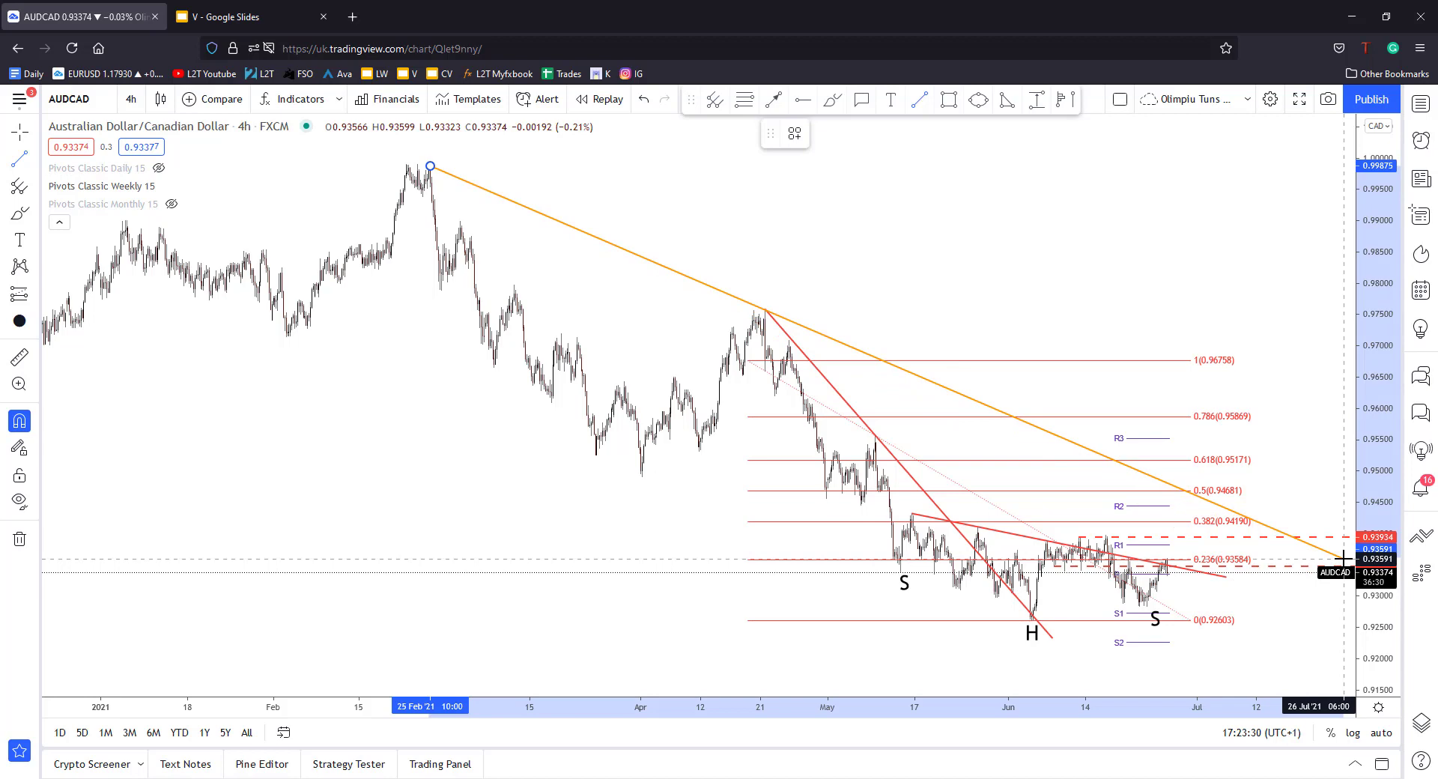
- Finish the orange trend line past current price and anchor its start on the February high
{"action": "left_click", "coordinate": [1343, 558]}
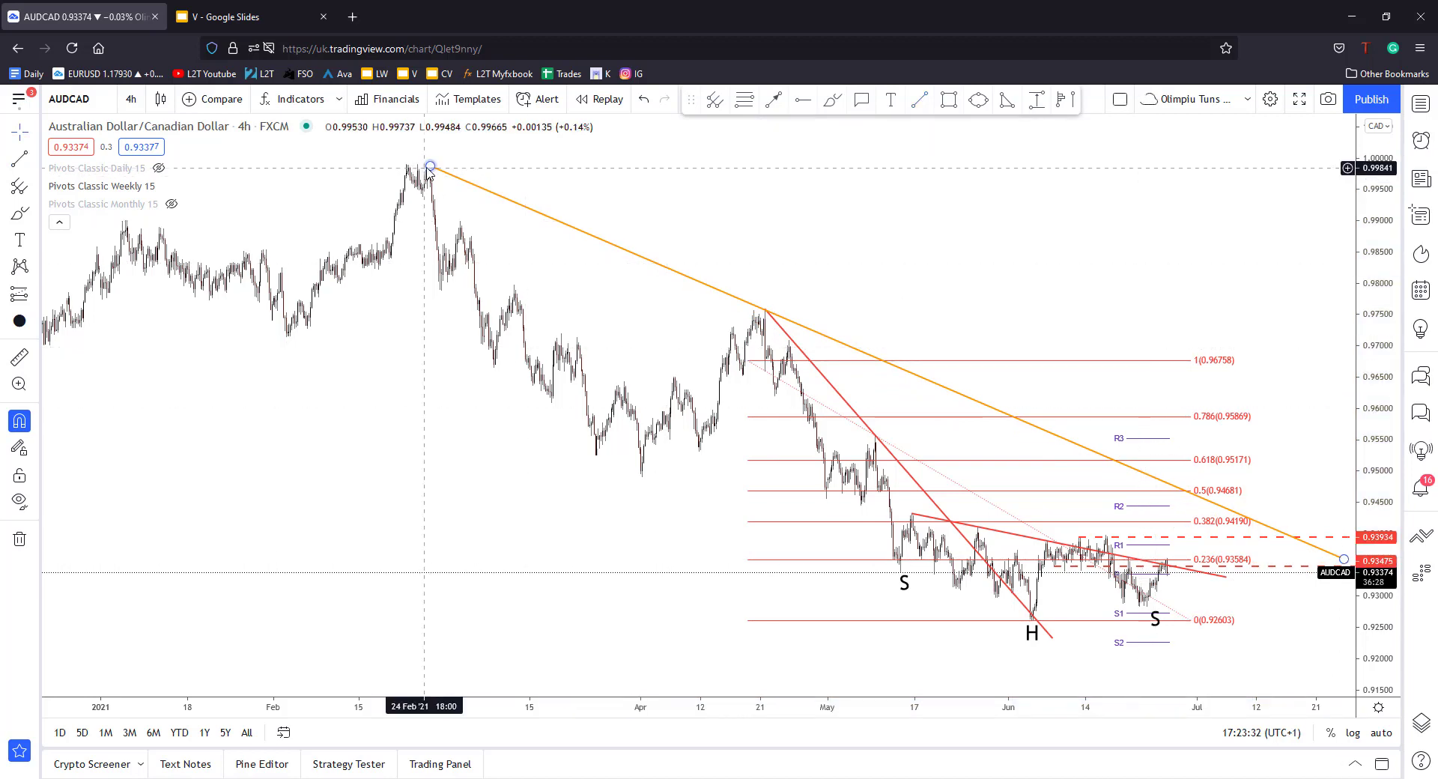
{"action": "left_click_drag", "start_coordinate": [429, 165], "coordinate": [382, 141]}
{"action": "scroll", "coordinate": [1014, 295], "scroll_direction": "right", "scroll_amount": 3}
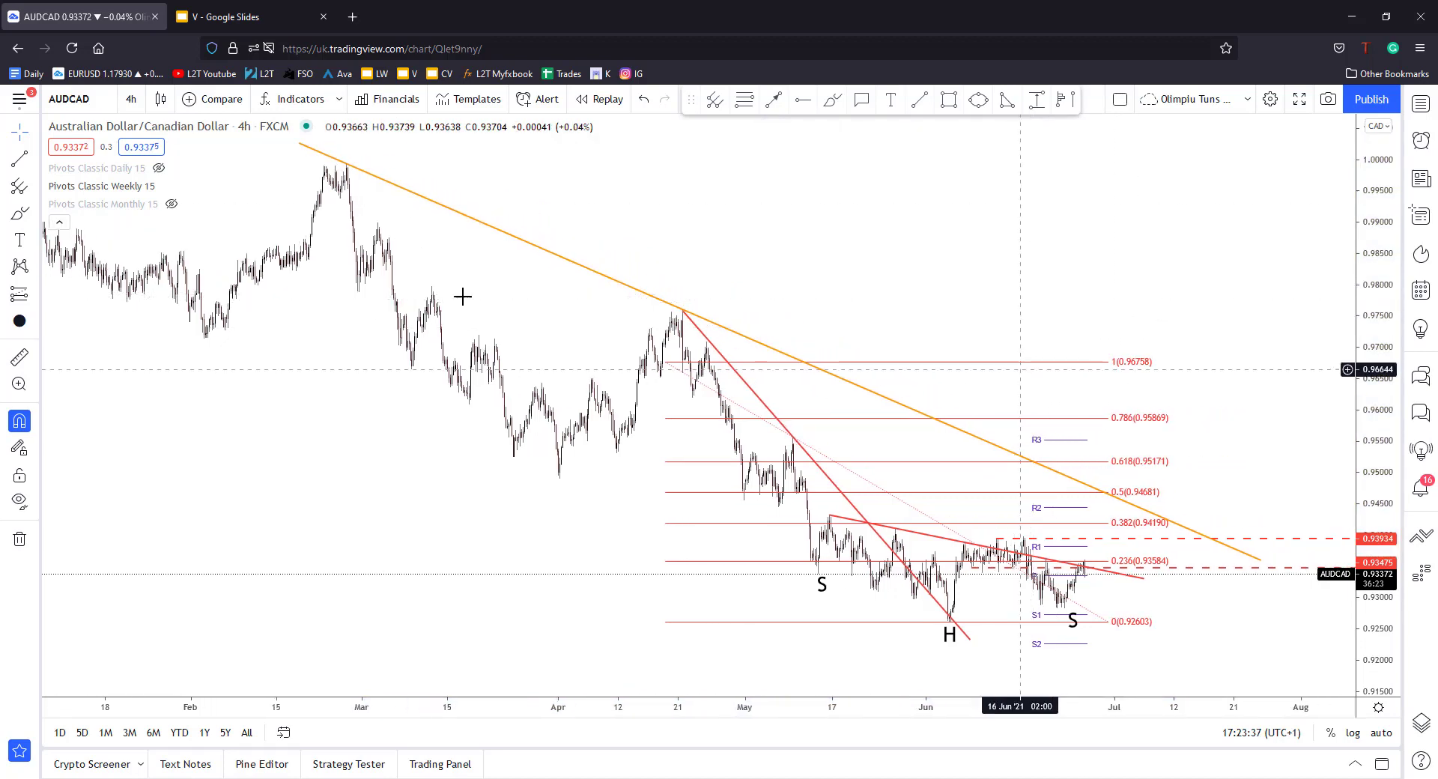
- Add a parallel copy of the orange line below the lows to form the descending channel
{"action": "left_click", "coordinate": [751, 341]}
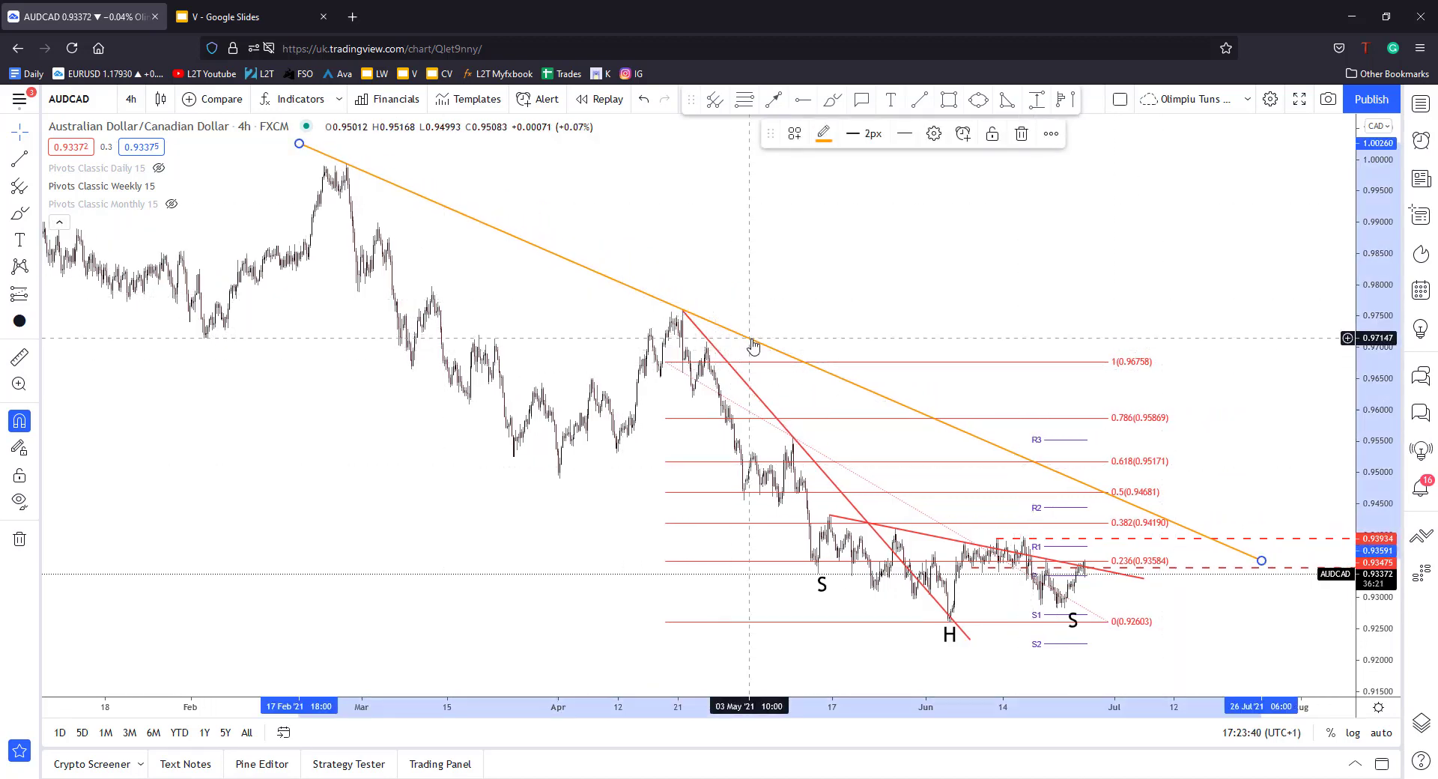
{"action": "left_click_drag", "start_coordinate": [753, 346], "coordinate": [640, 517]}
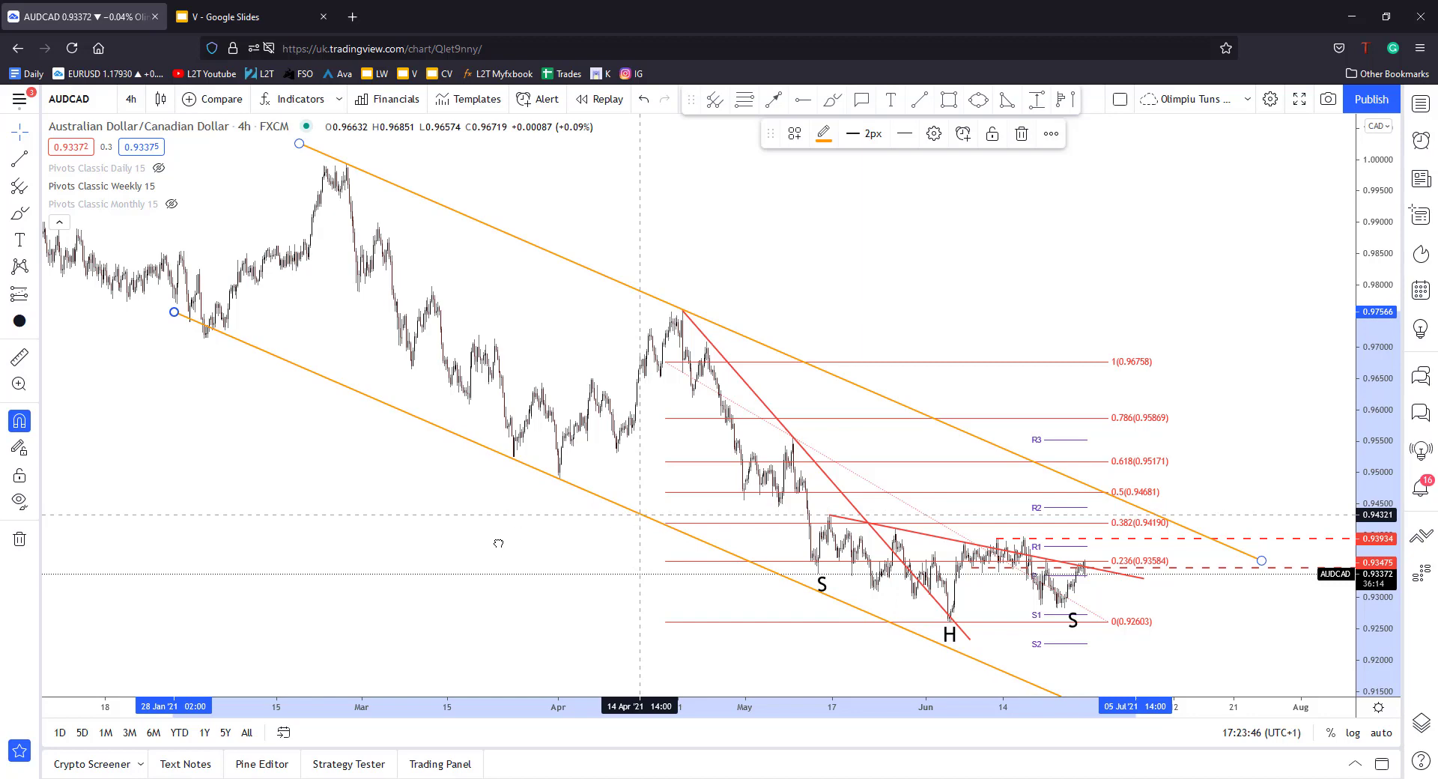
{"action": "left_click", "coordinate": [475, 570]}
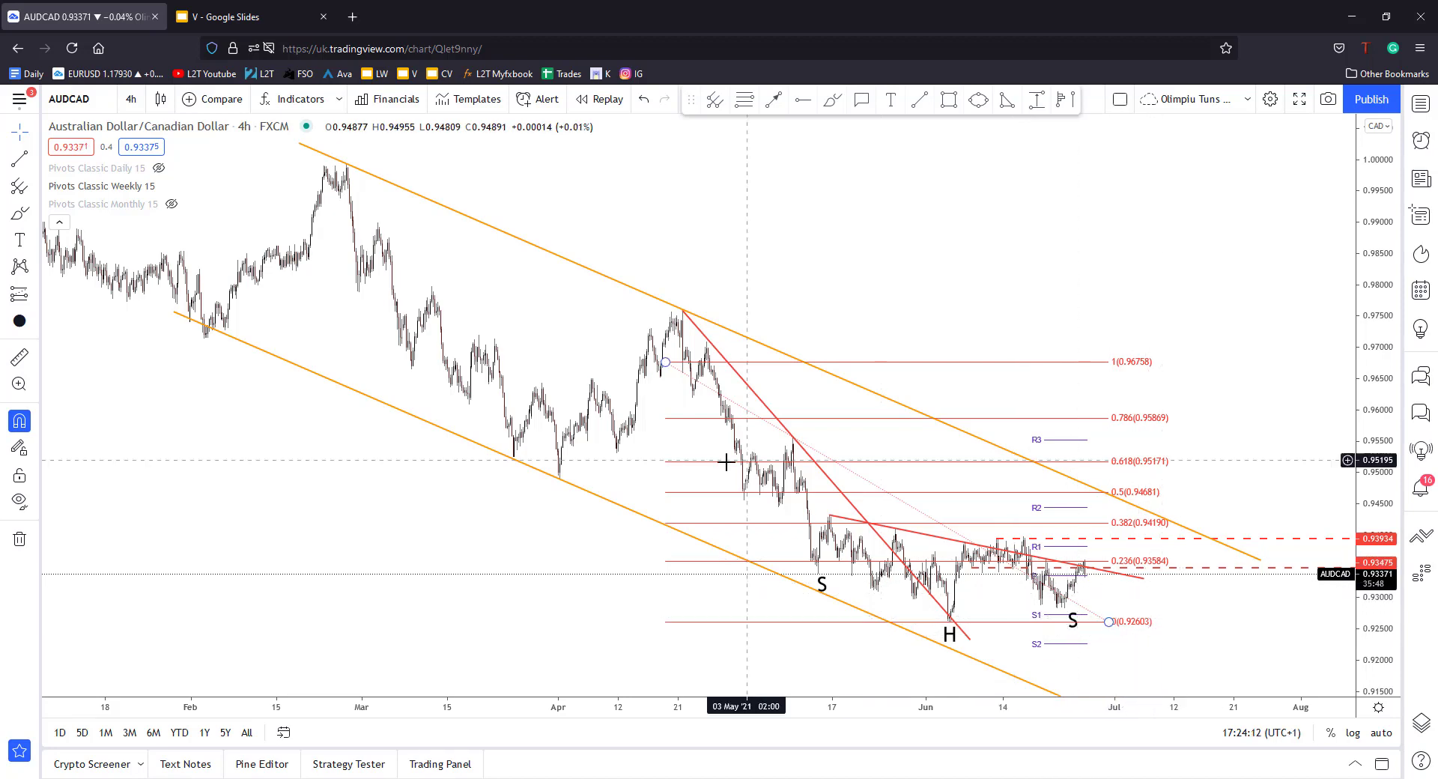
- Bring the H and S lows into view and drag the red neckline's right end higher and further right
{"action": "scroll", "coordinate": [1133, 501], "scroll_direction": "up", "scroll_amount": 2}
{"action": "scroll", "coordinate": [1133, 501], "scroll_direction": "up", "scroll_amount": 3}
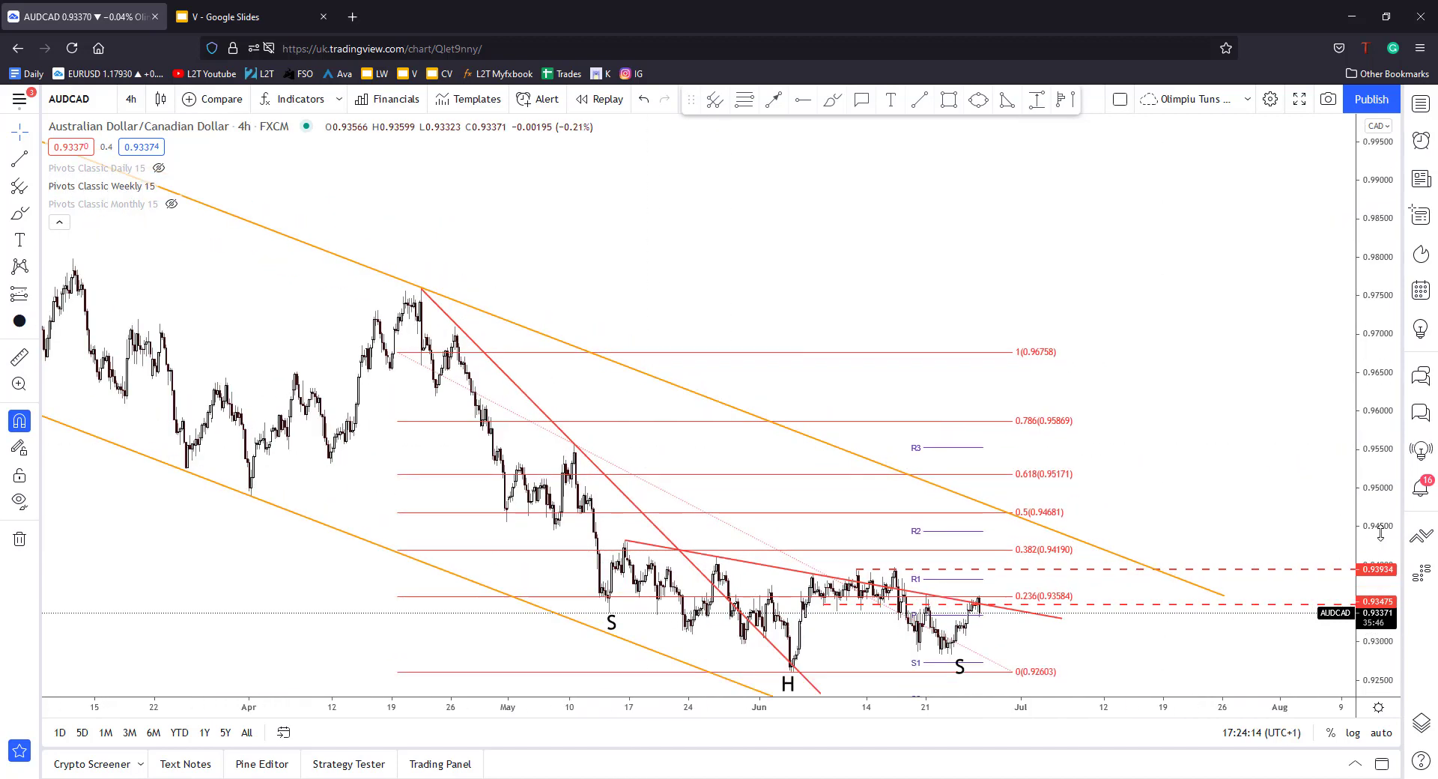
{"action": "left_click_drag", "start_coordinate": [1247, 432], "coordinate": [1221, 376]}
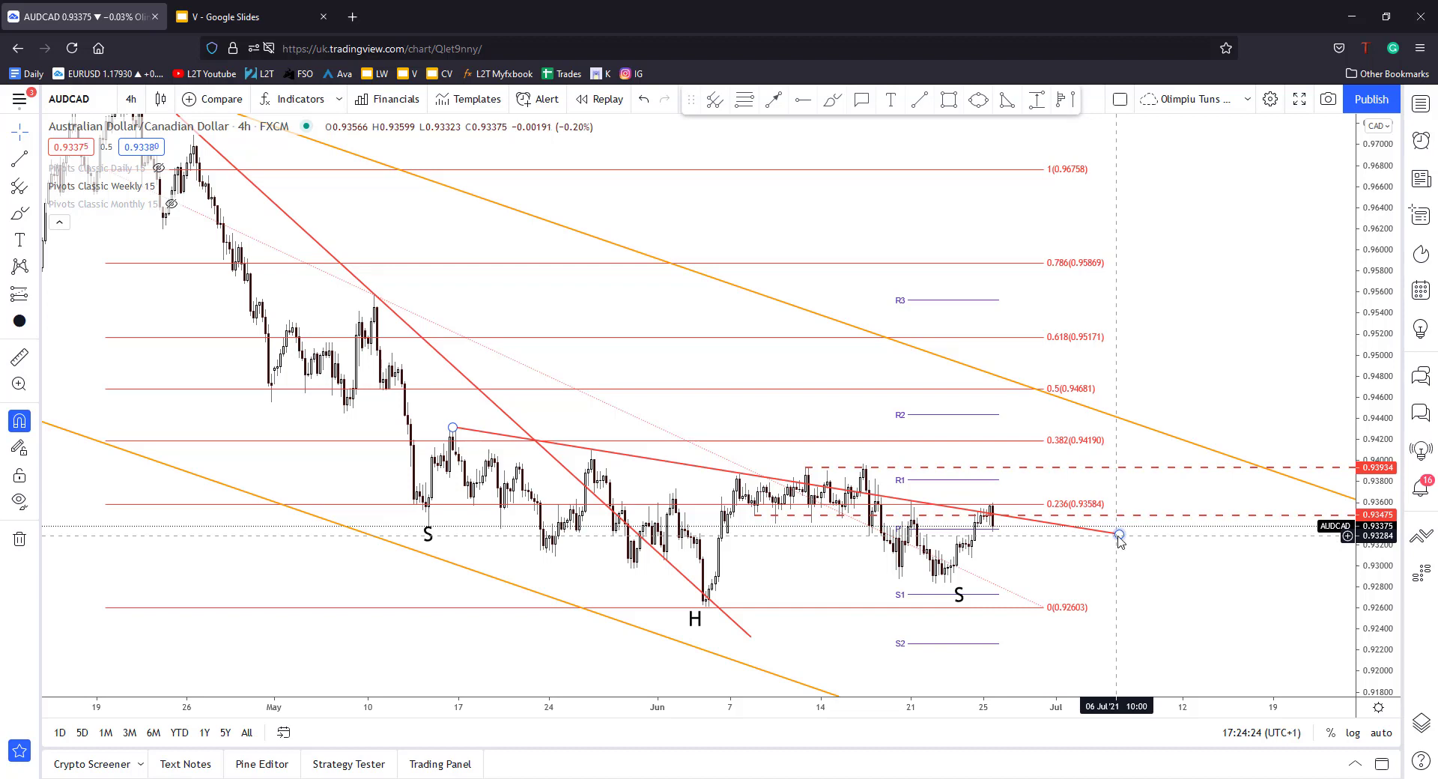
{"action": "mouse_move", "coordinate": [1119, 534]}
{"action": "left_mouse_down"}
{"action": "mouse_move", "coordinate": [1182, 492]}
{"action": "mouse_move", "coordinate": [1175, 540]}
{"action": "mouse_move", "coordinate": [1179, 493]}
{"action": "left_mouse_up"}
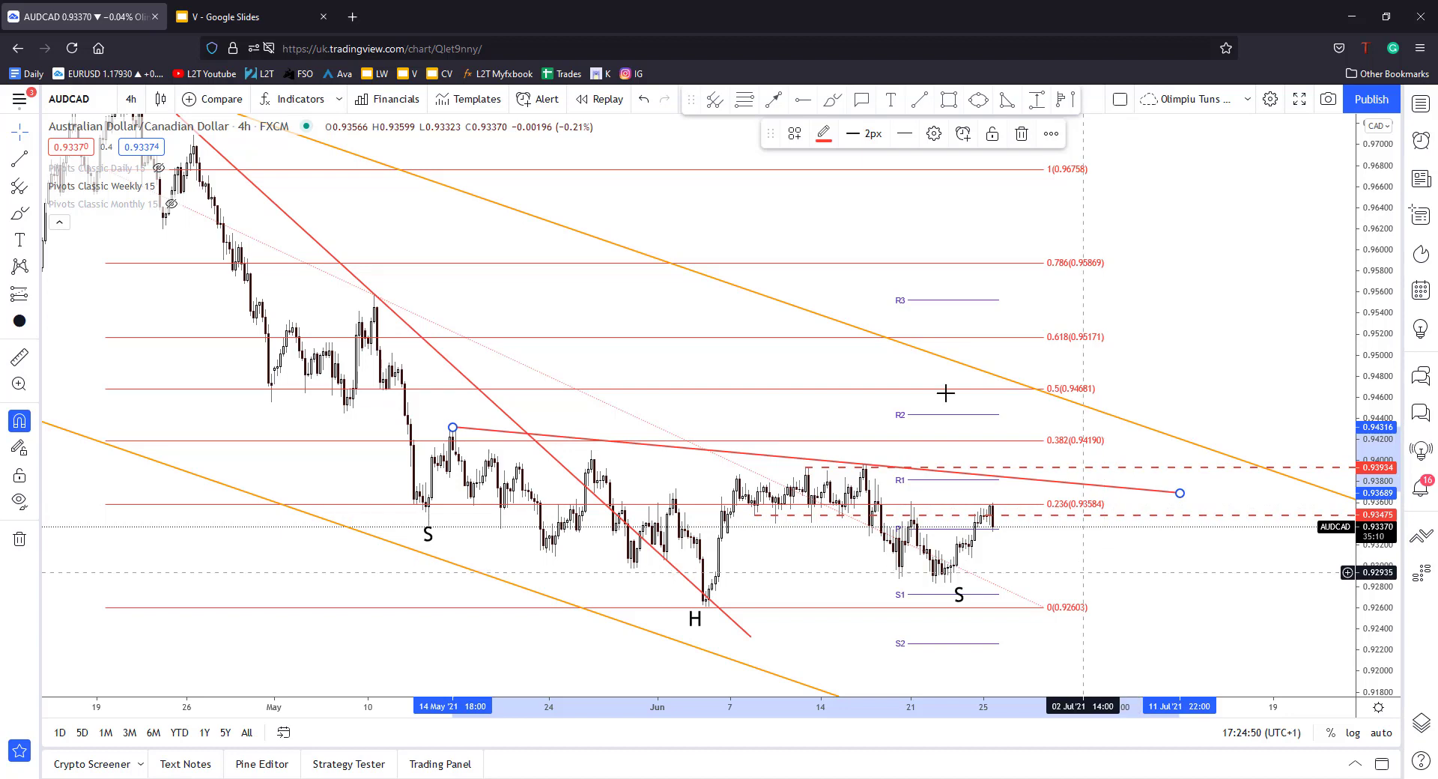
{"action": "key", "text": "Escape"}
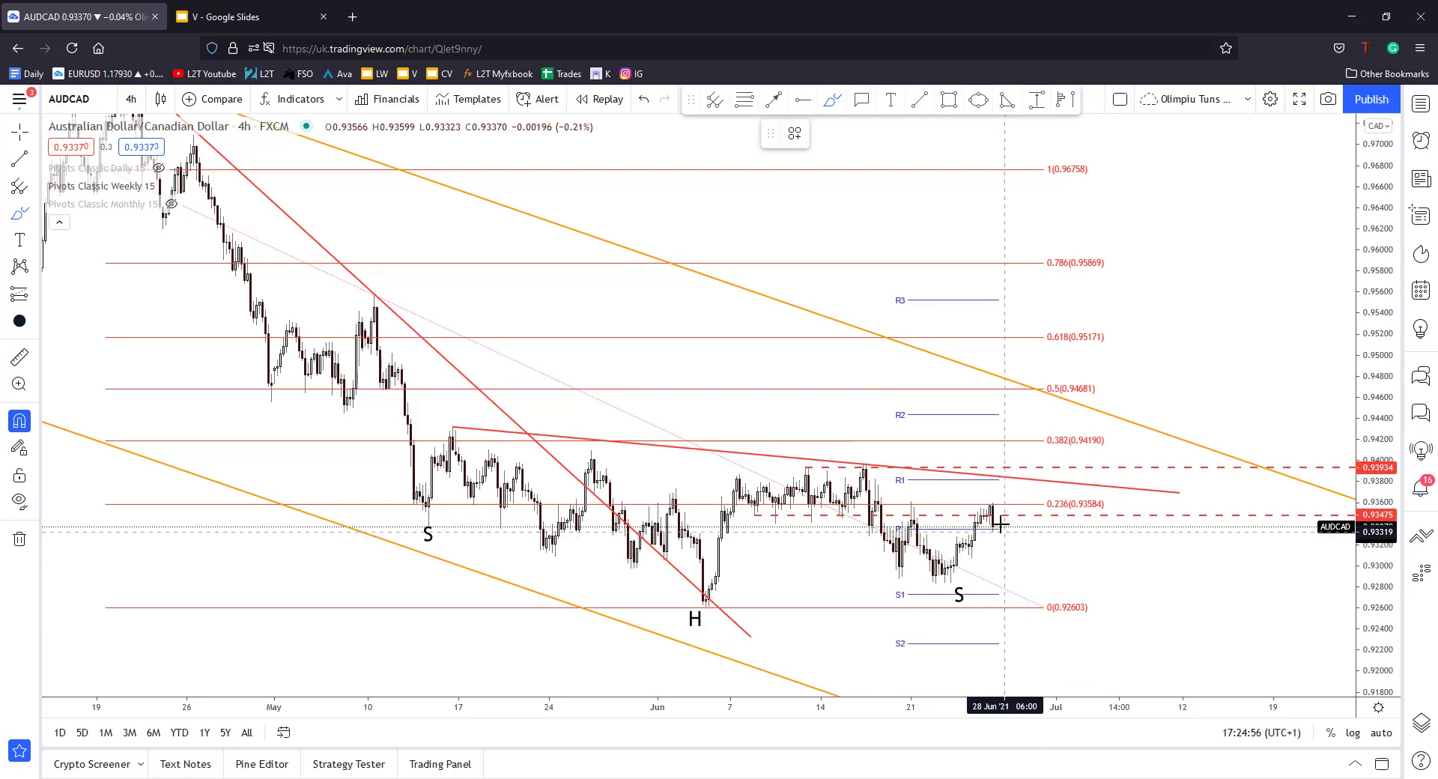
{"action": "left_click_drag", "start_coordinate": [1000, 525], "coordinate": [1010, 494]}
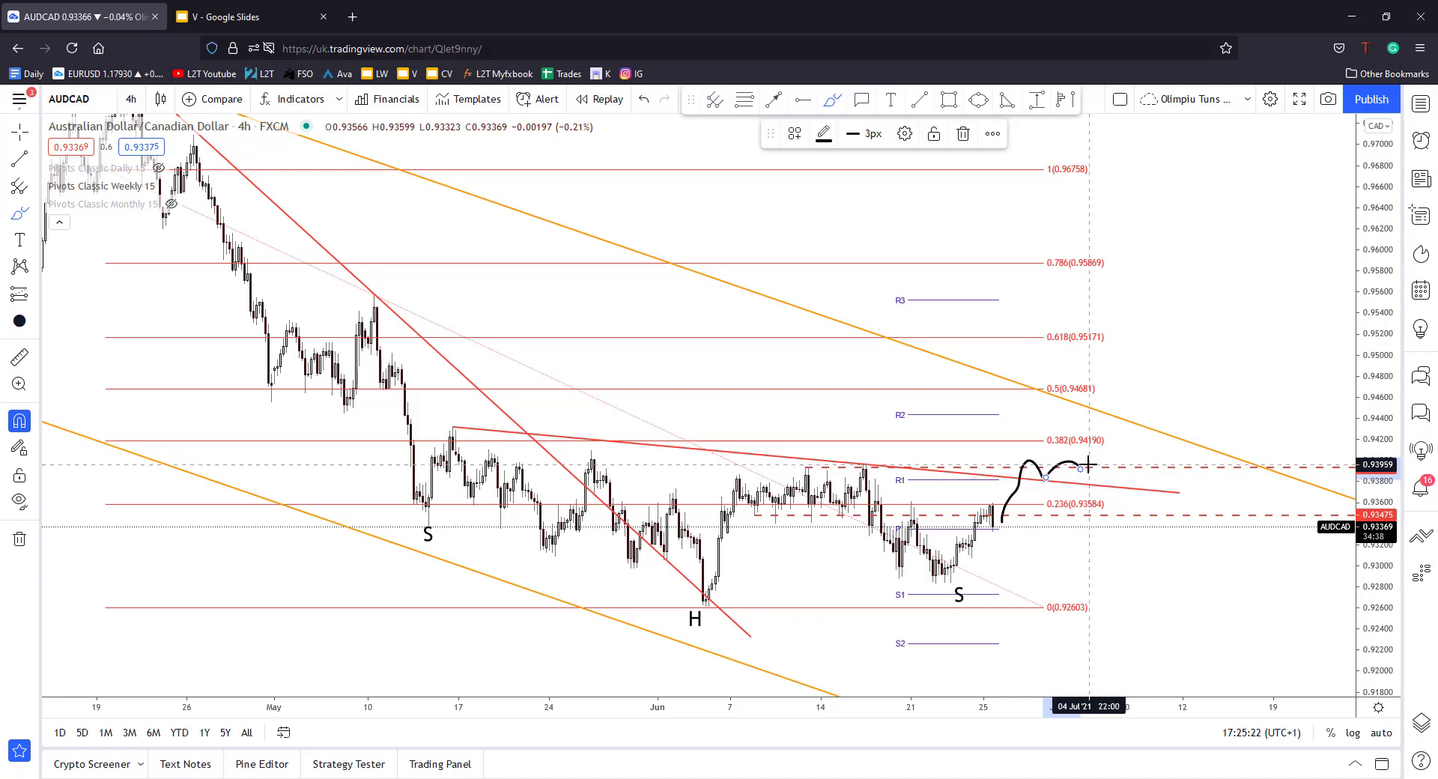
{"action": "mouse_move", "coordinate": [1084, 467]}
{"action": "left_mouse_down"}
{"action": "mouse_move", "coordinate": [1045, 421]}
{"action": "mouse_move", "coordinate": [1170, 377]}
{"action": "left_mouse_up"}
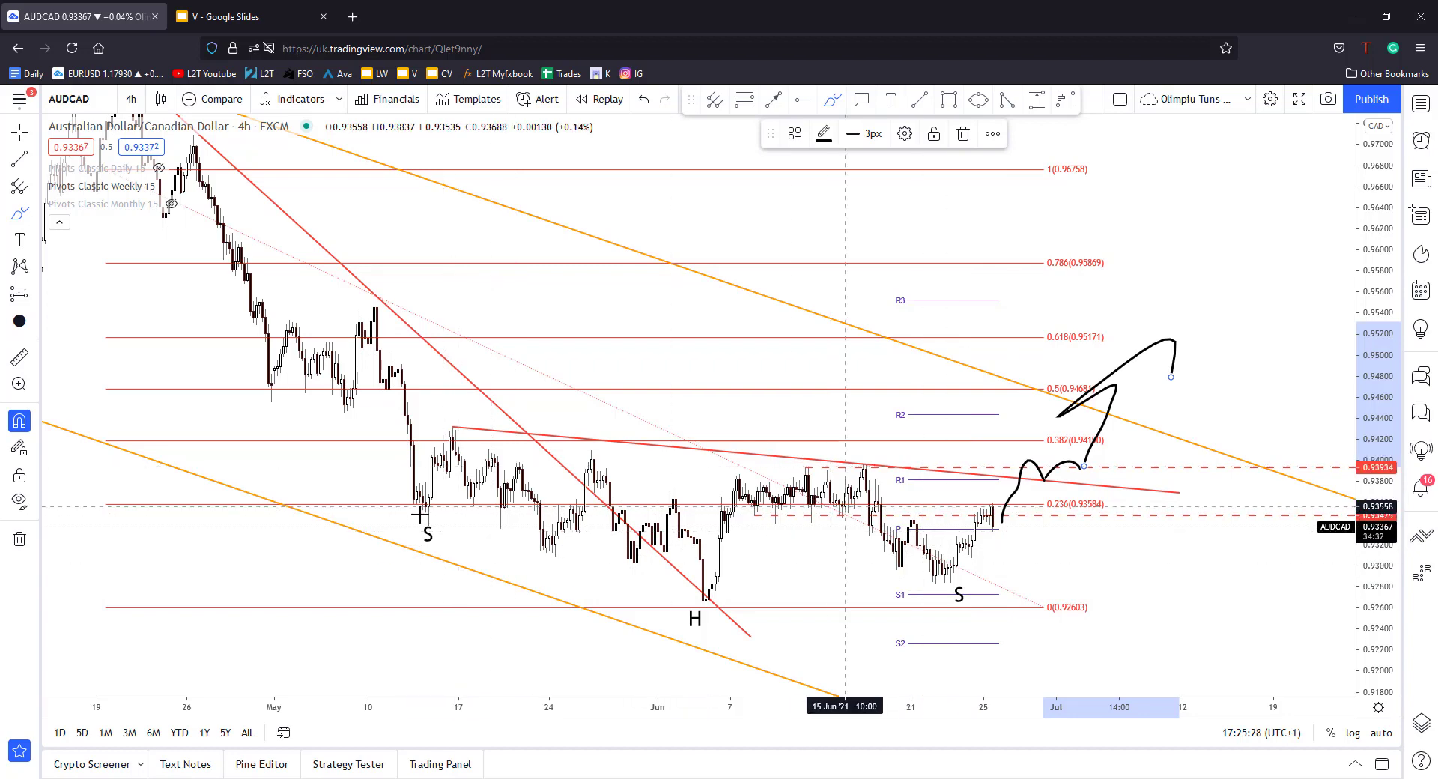
{"action": "scroll", "coordinate": [1079, 412], "scroll_direction": "down", "scroll_amount": 2}
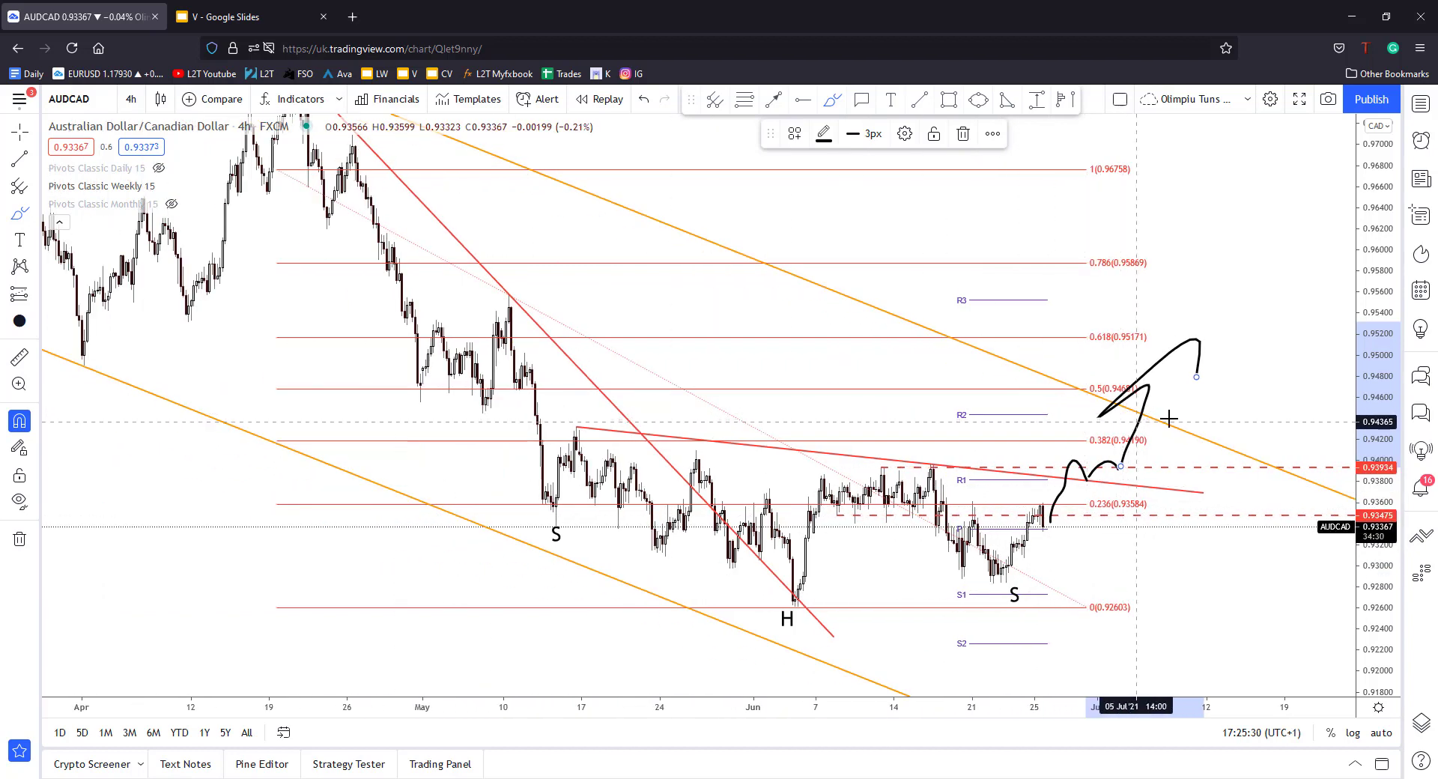
{"action": "scroll", "coordinate": [1137, 485], "scroll_direction": "up", "scroll_amount": 1}
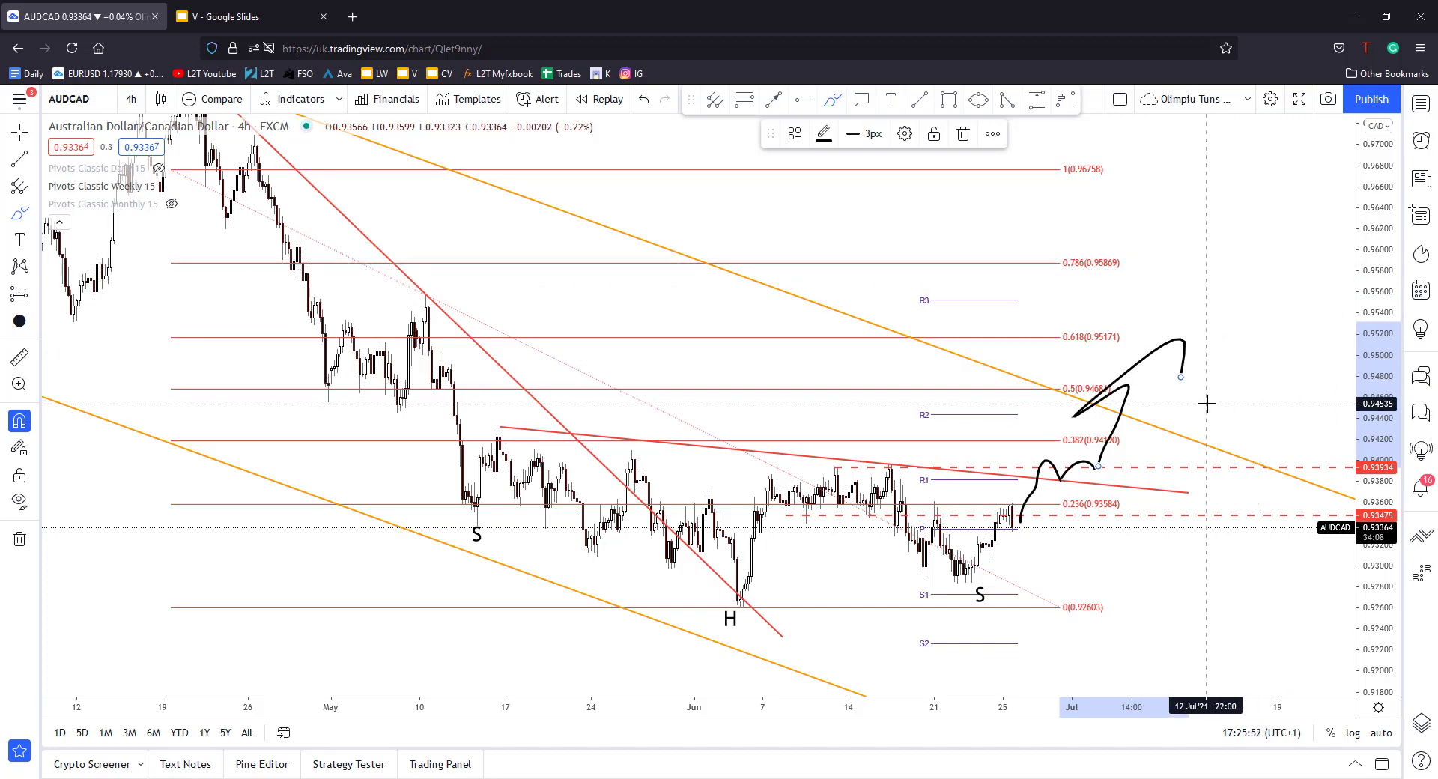
{"action": "key", "text": "Delete"}
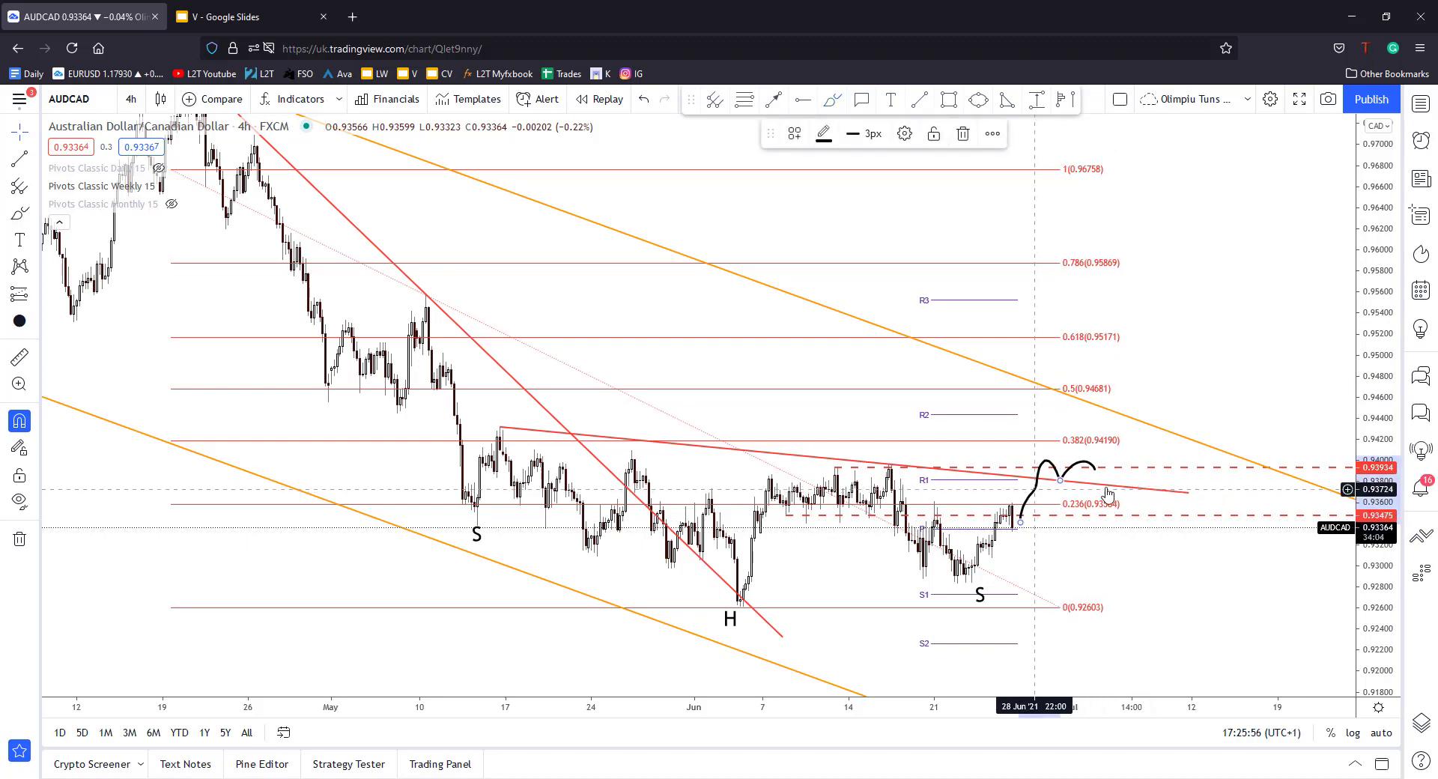
{"action": "key", "text": "Delete"}
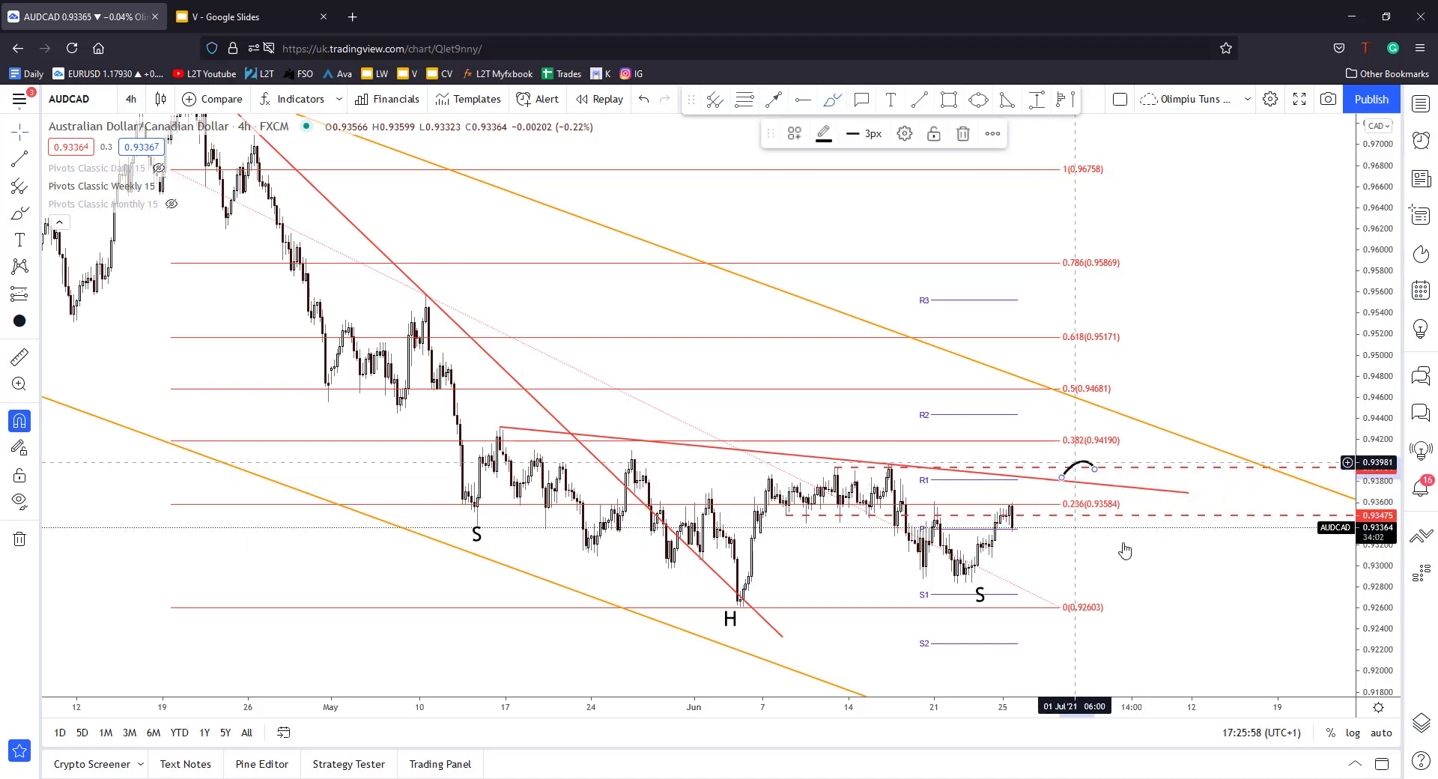
{"action": "key", "text": "Delete"}
{"action": "left_click", "coordinate": [19, 357]}
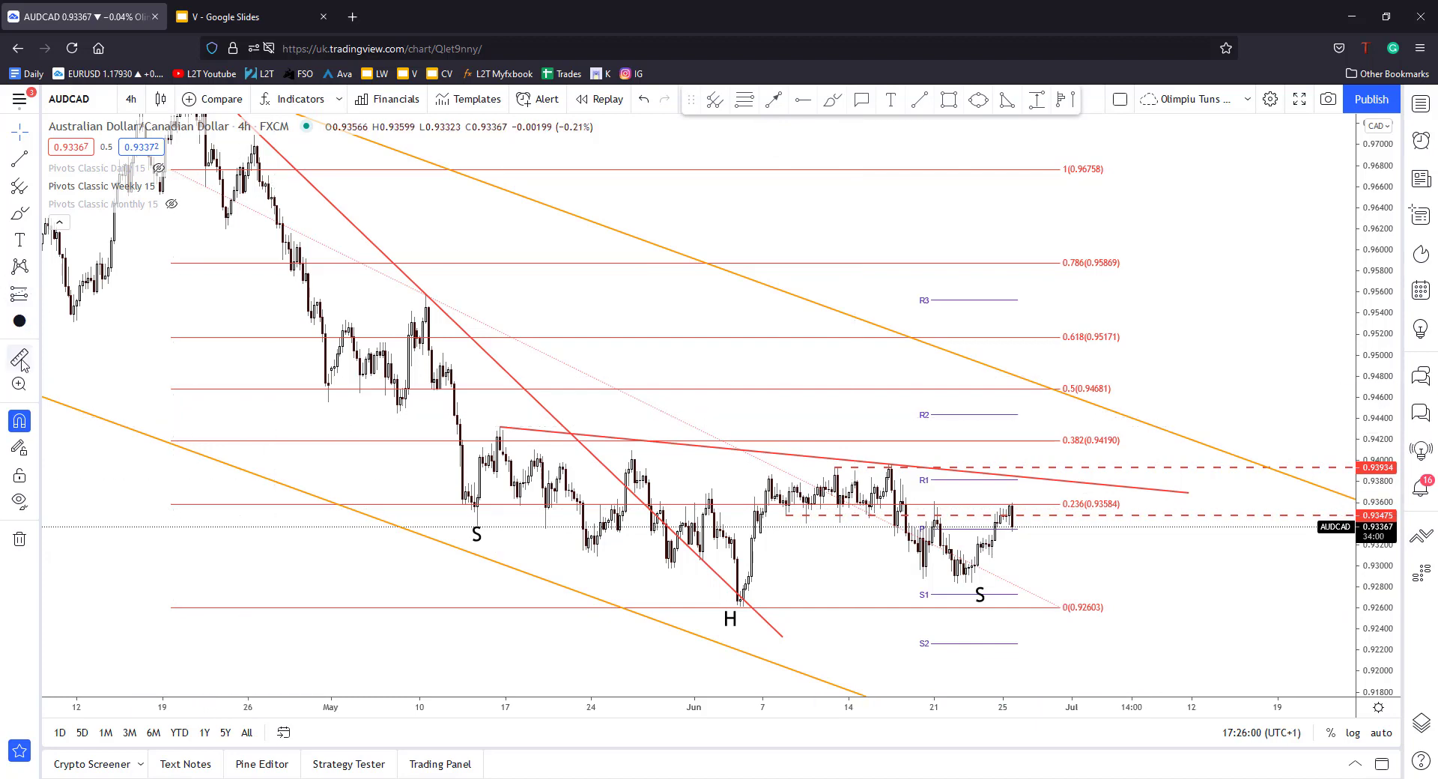
{"action": "left_click", "coordinate": [743, 606]}
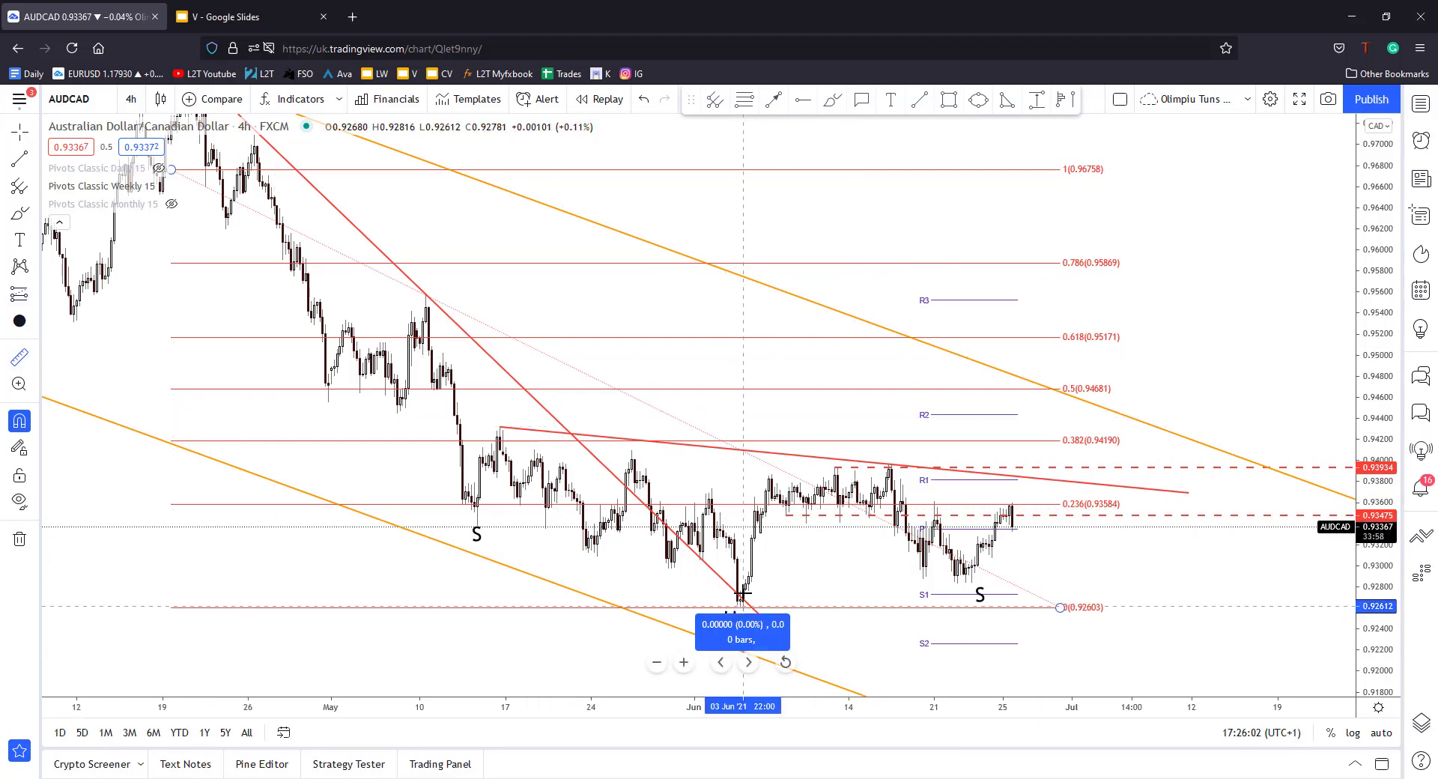
{"action": "left_click", "coordinate": [786, 455]}
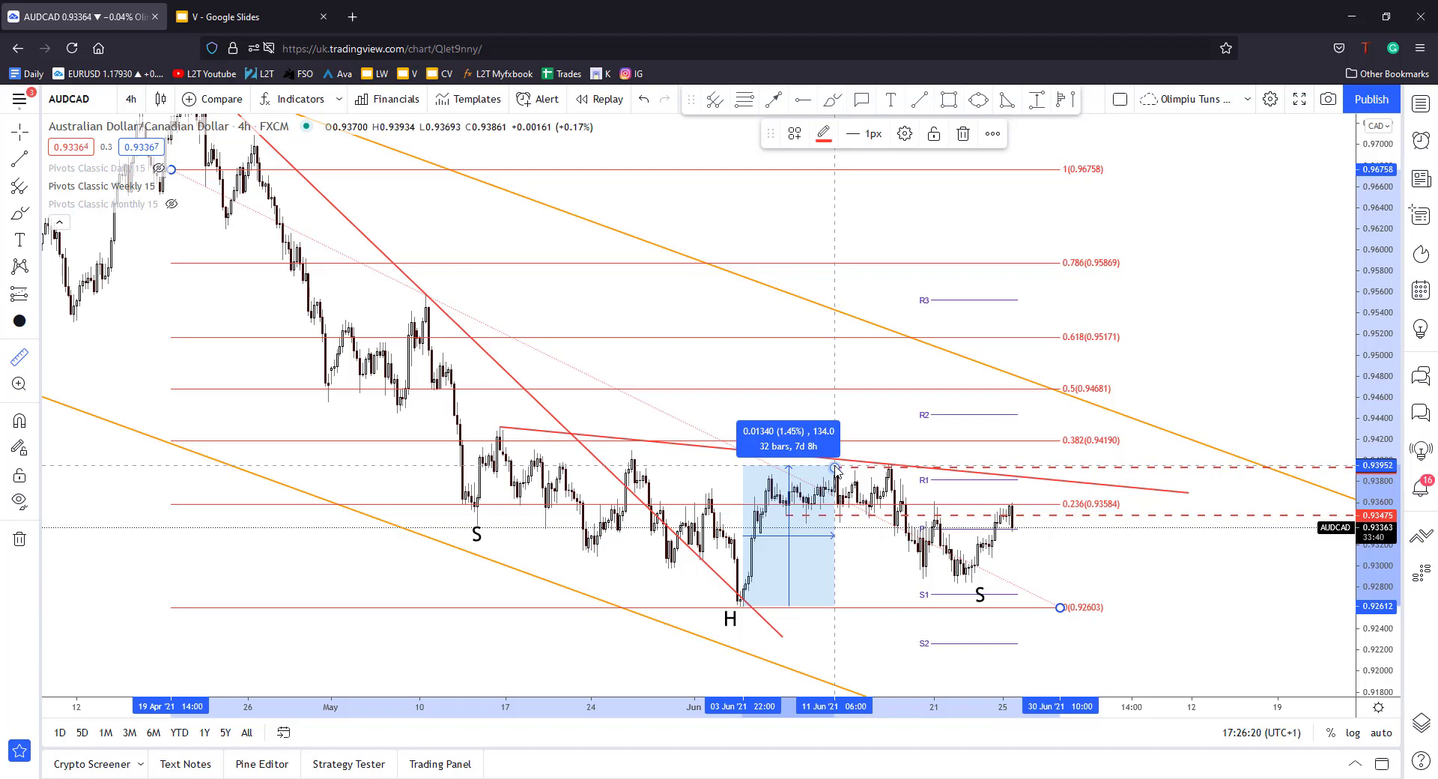
{"action": "left_click", "coordinate": [836, 468]}
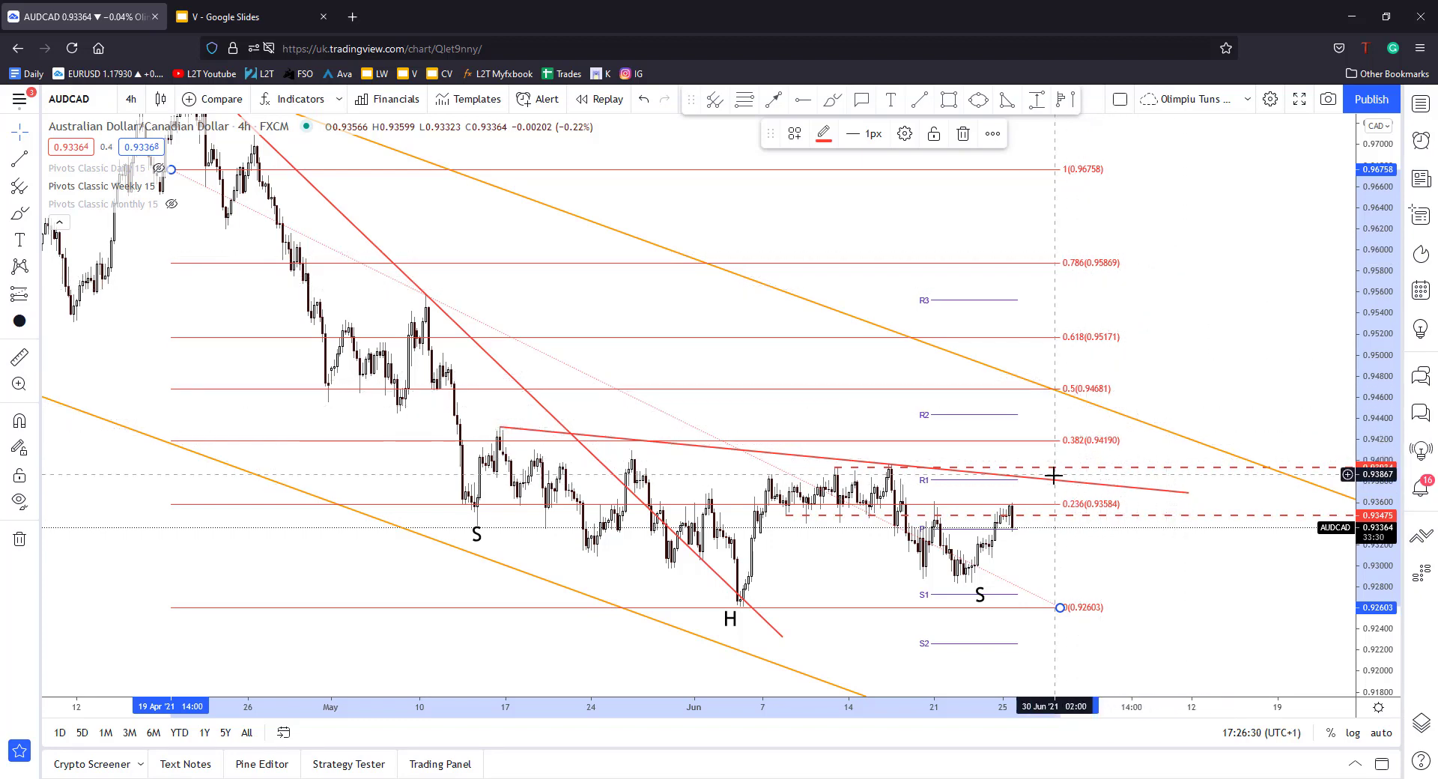
{"action": "left_click", "coordinate": [20, 357]}
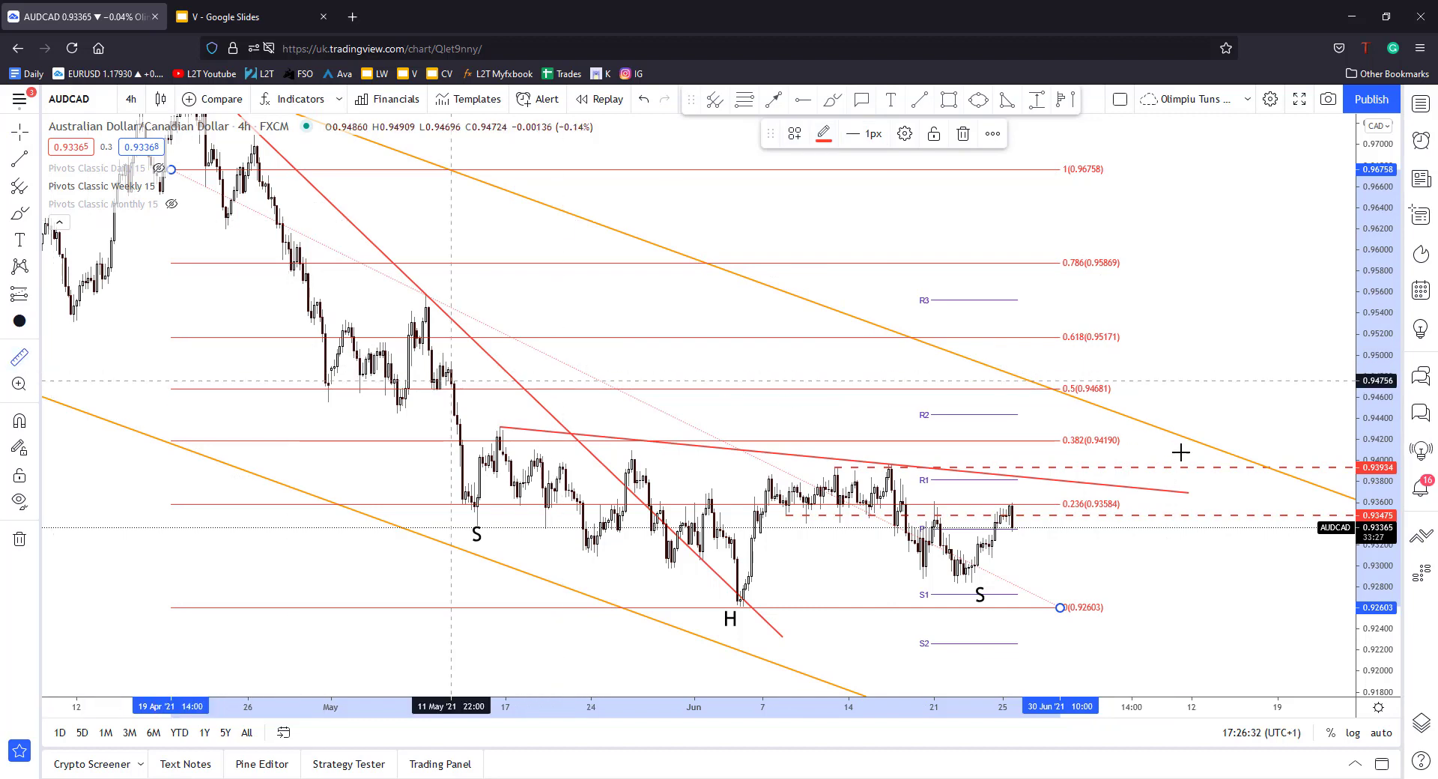
{"action": "left_click", "coordinate": [1071, 468]}
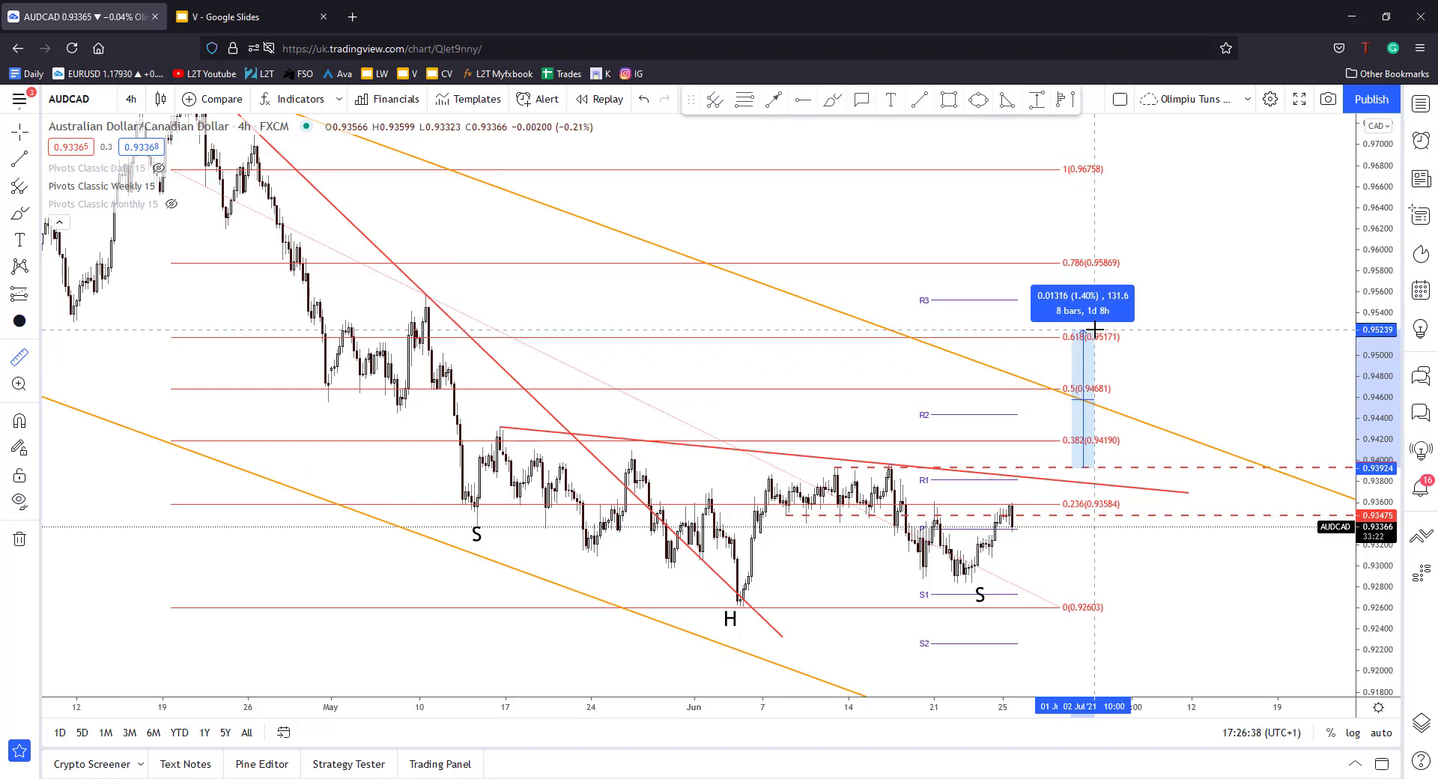
{"action": "left_click", "coordinate": [1094, 331]}
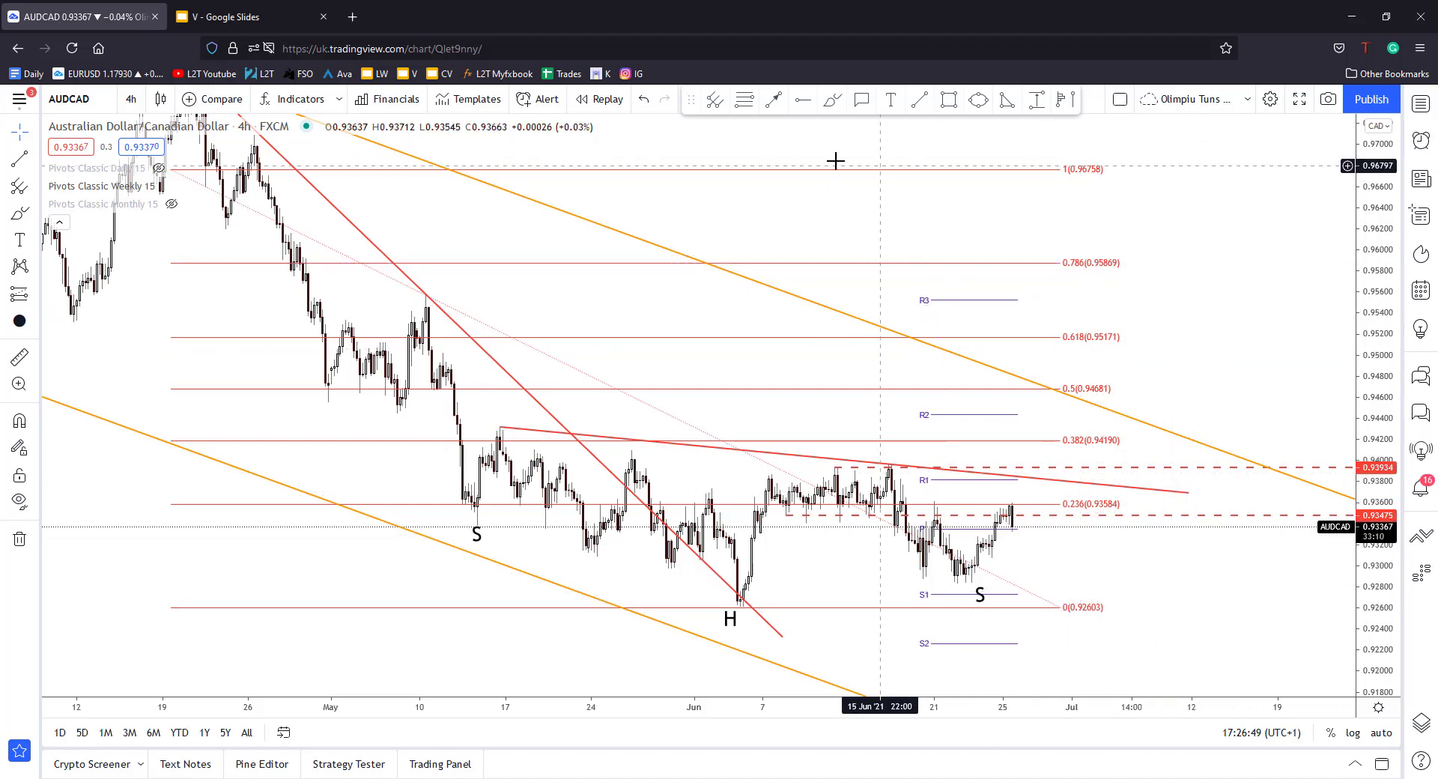
- Sketch a freehand drop from current price and a horizontal mark under the right shoulder
{"action": "key", "text": "alt+b"}
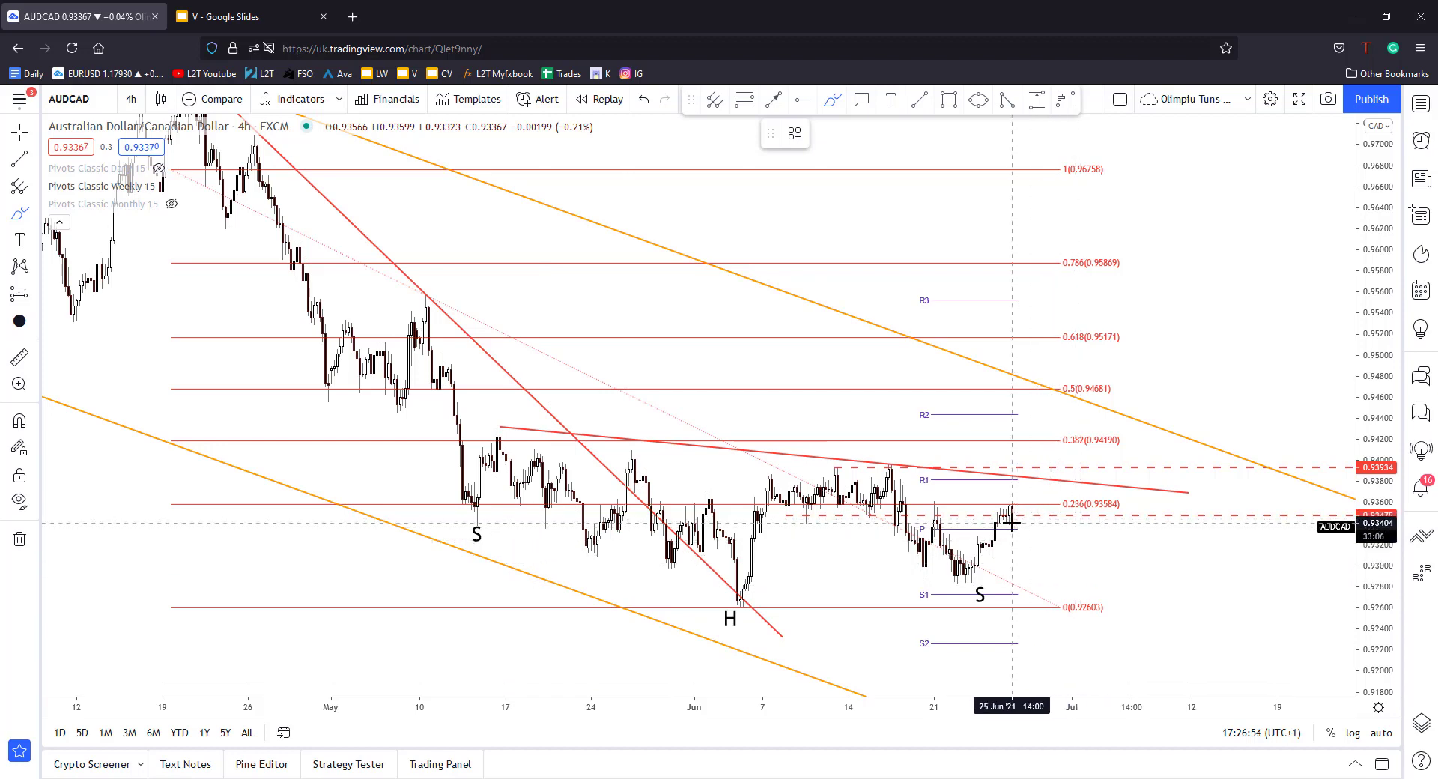
{"action": "left_click_drag", "start_coordinate": [1011, 525], "coordinate": [1027, 575]}
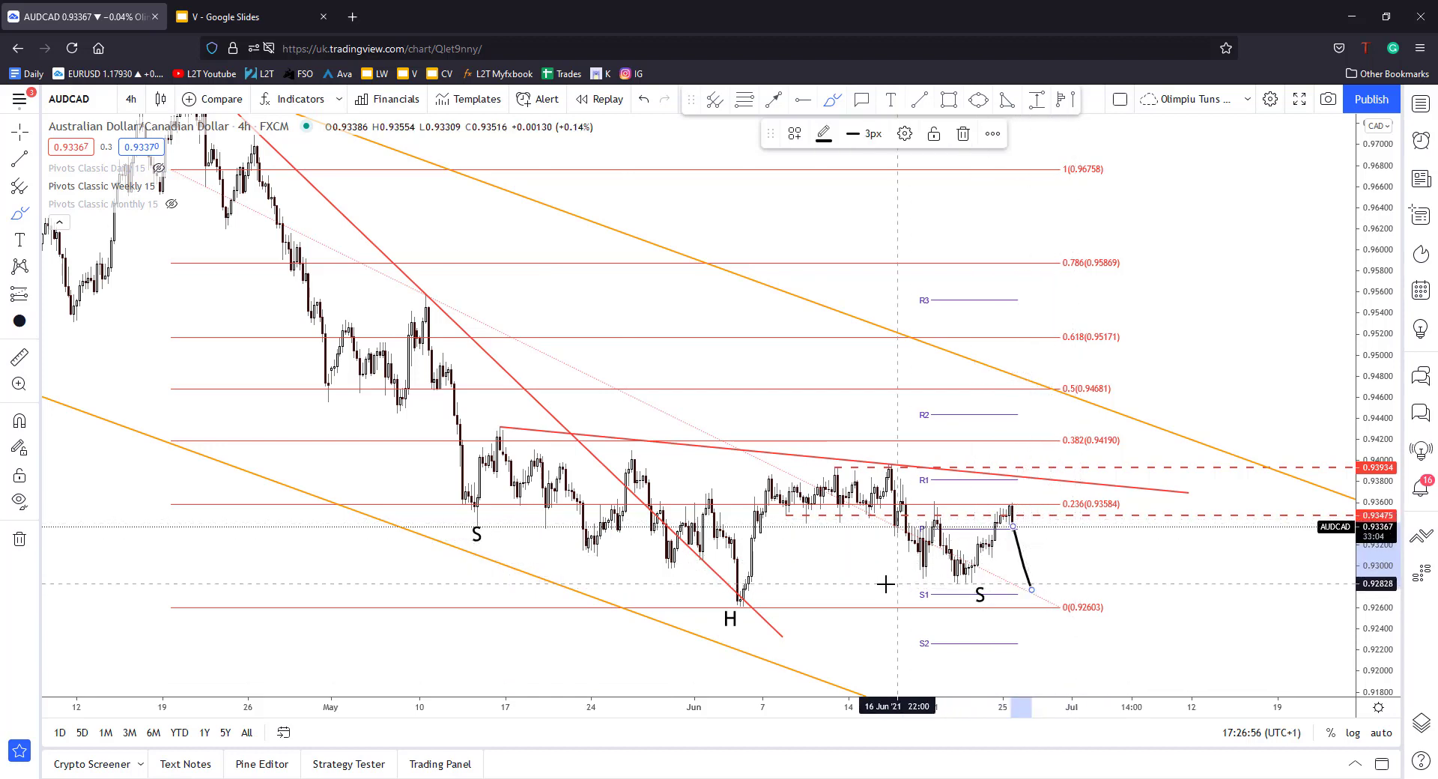
{"action": "mouse_move", "coordinate": [898, 585]}
{"action": "left_mouse_down"}
{"action": "mouse_move", "coordinate": [1032, 586]}
{"action": "mouse_move", "coordinate": [1076, 648]}
{"action": "mouse_move", "coordinate": [1059, 636]}
{"action": "left_mouse_up"}
- Undo all three sketch strokes and switch to the Google Slides presentation
{"action": "key", "text": "ctrl+z"}
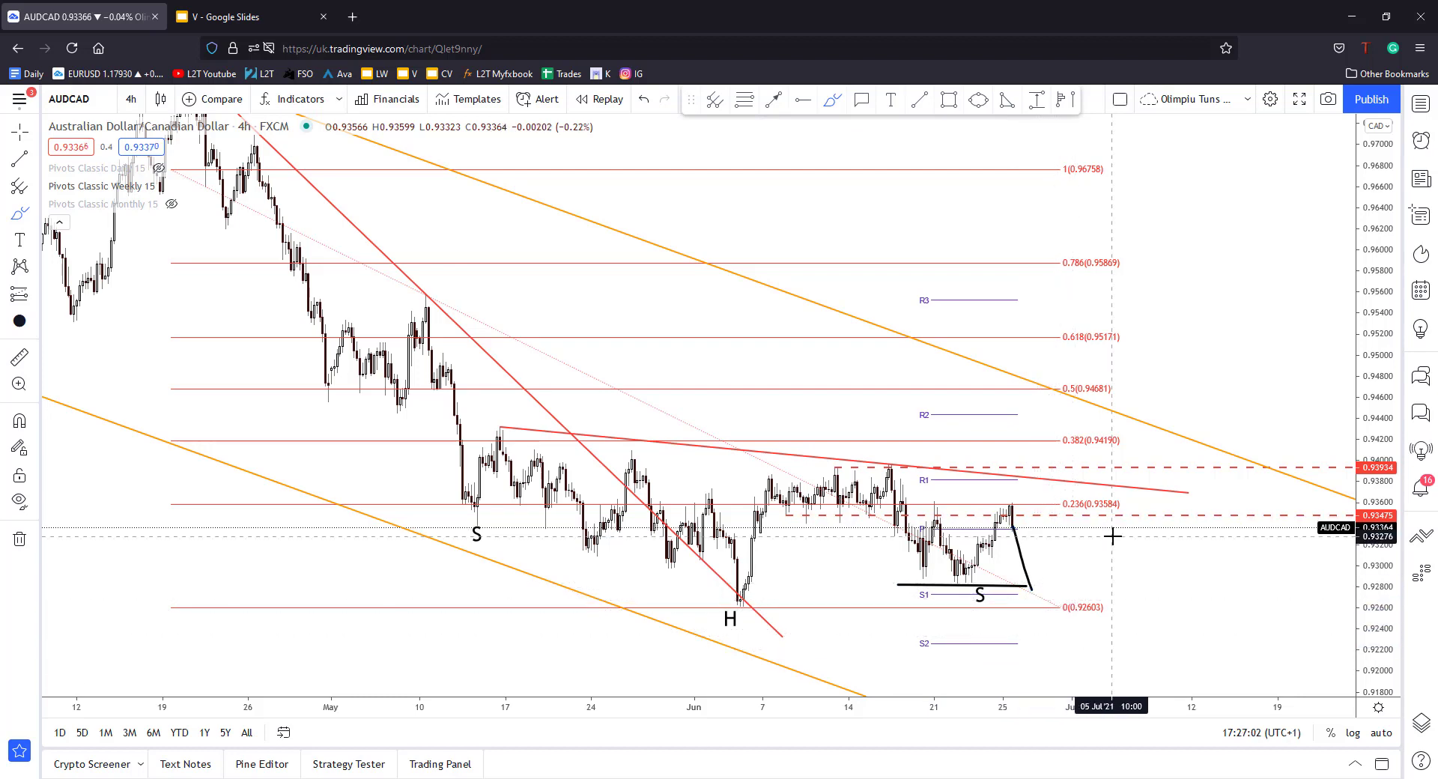
{"action": "key", "text": "ctrl+z"}
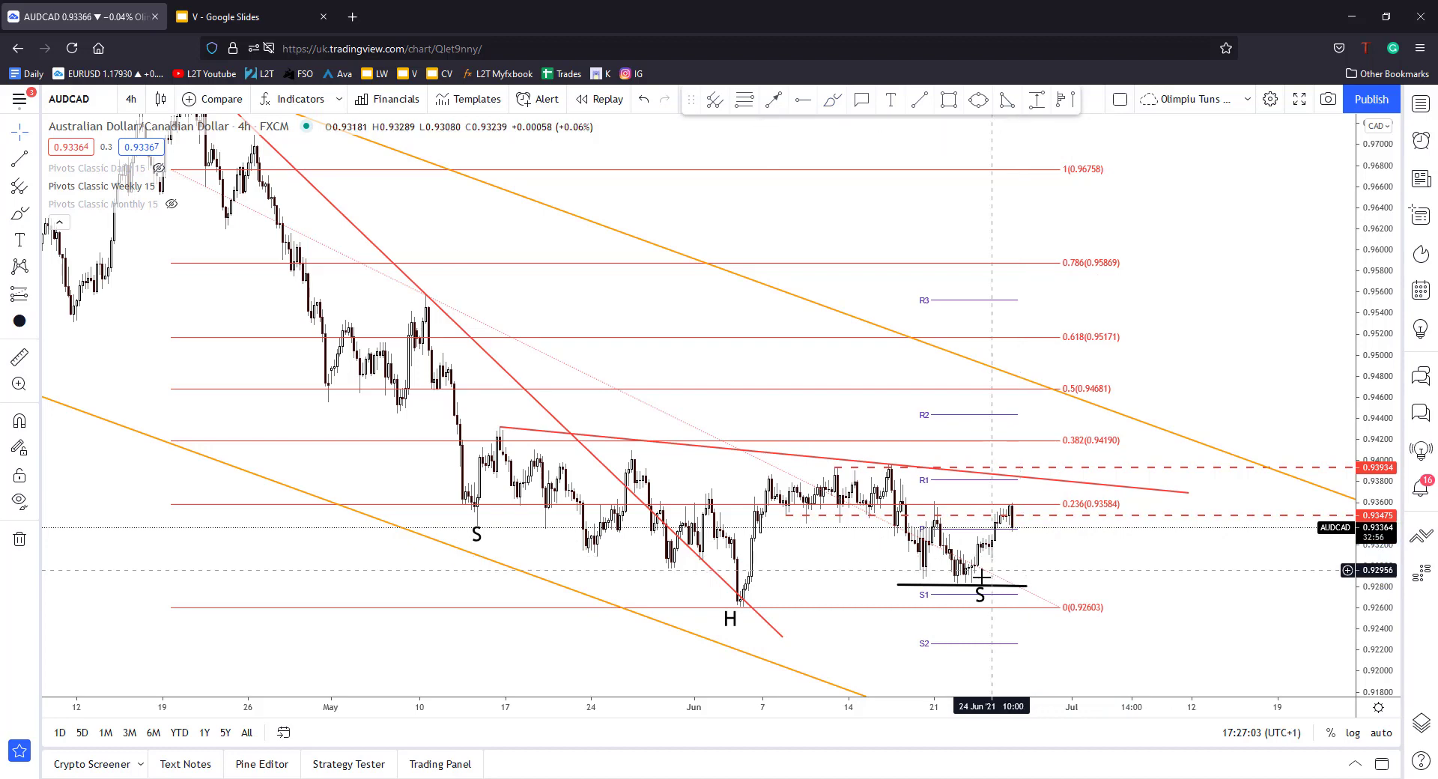
{"action": "key", "text": "ctrl+z"}
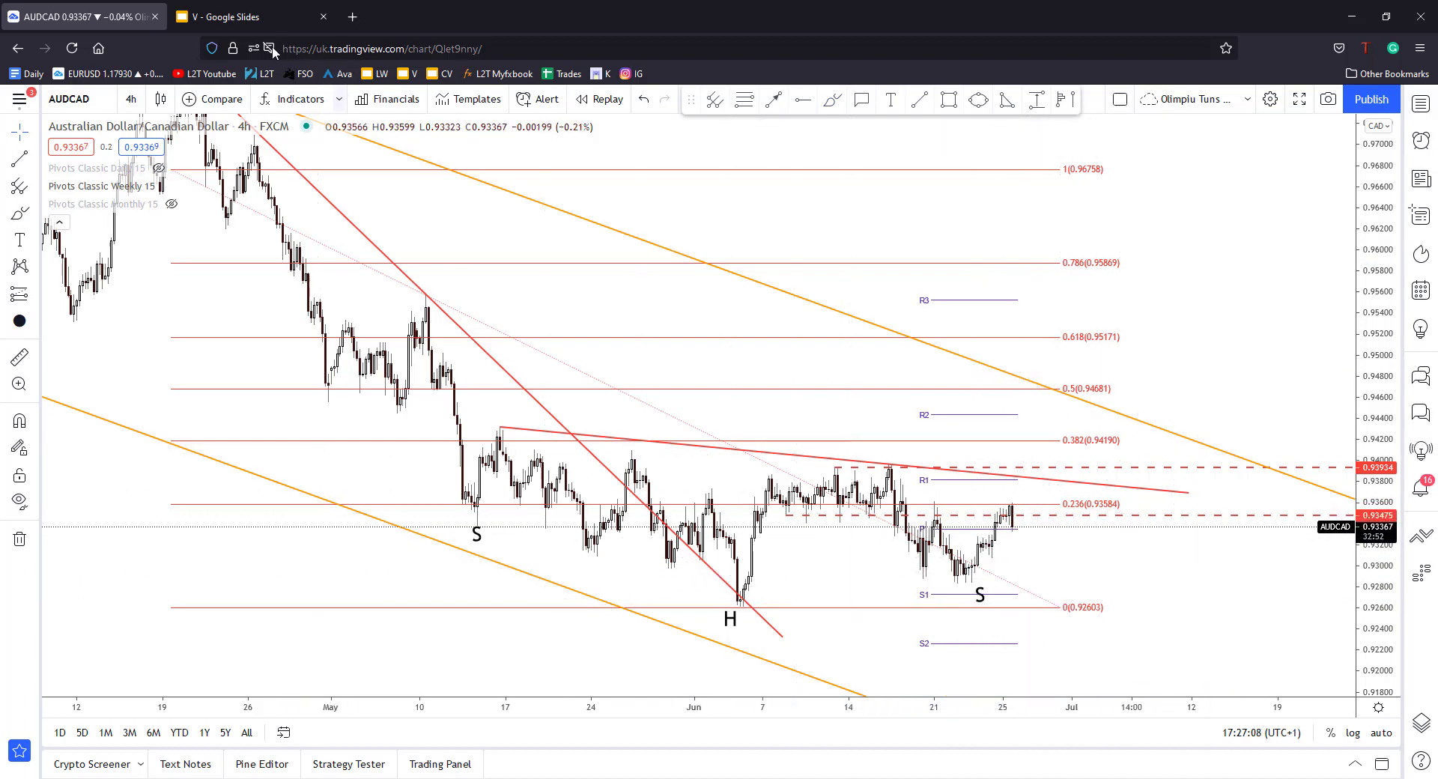
{"action": "left_click", "coordinate": [247, 21]}
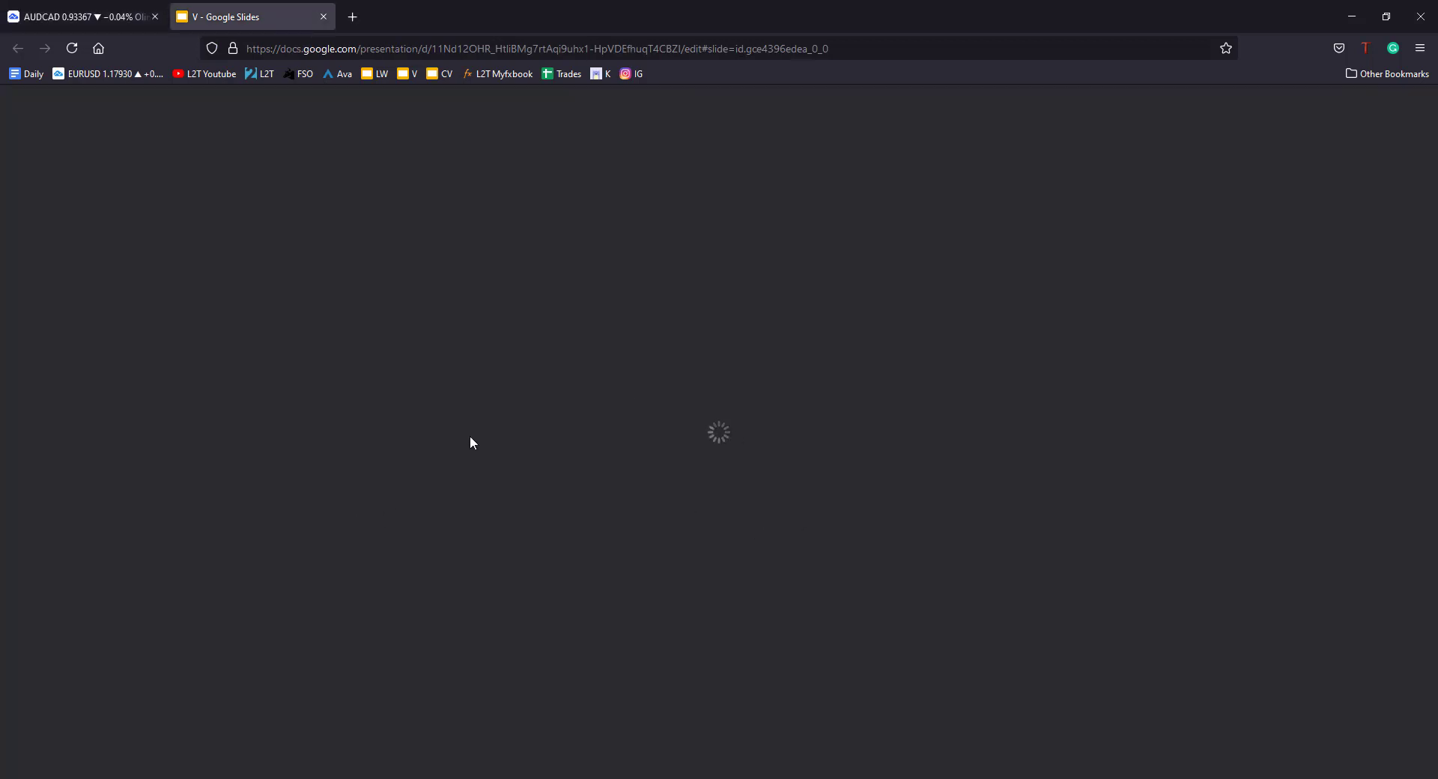